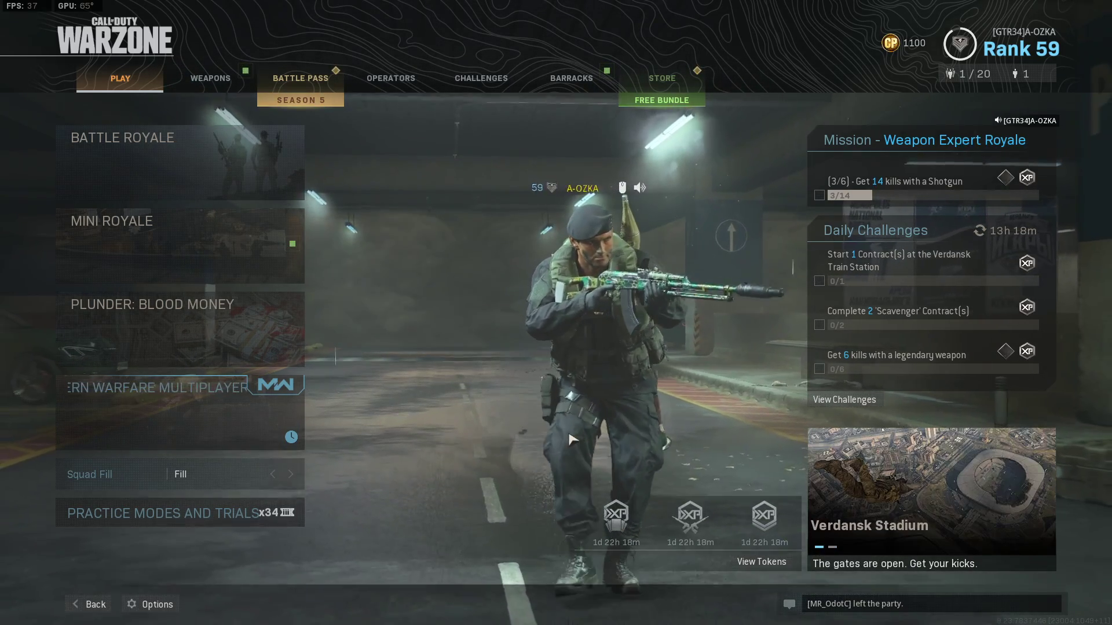
# Step: Open Warzone's Graphics options and scroll through them, noting VRAM usage at 3468 of 5060 MB
pyautogui.click(155, 605)
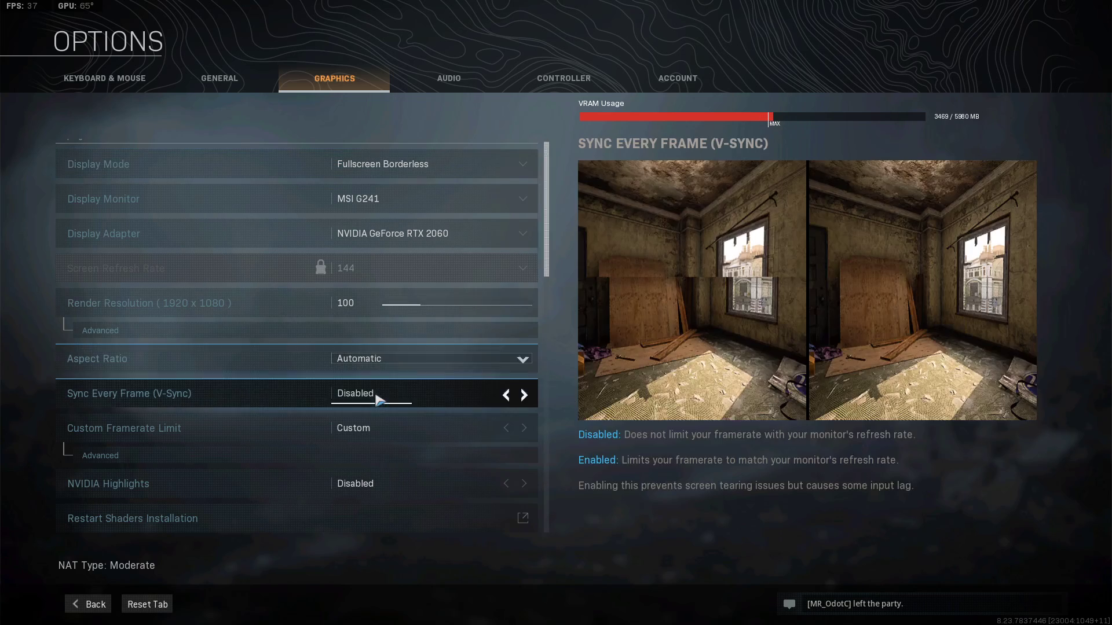
pyautogui.scroll(-8, 380, 399)
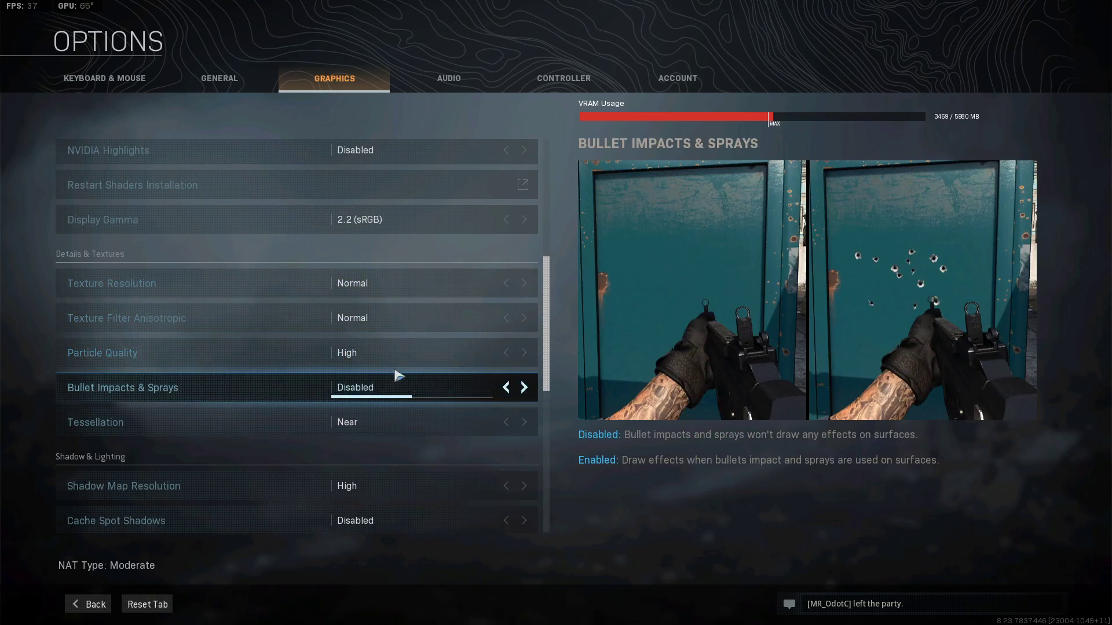
pyautogui.scroll(-5, 359, 478)
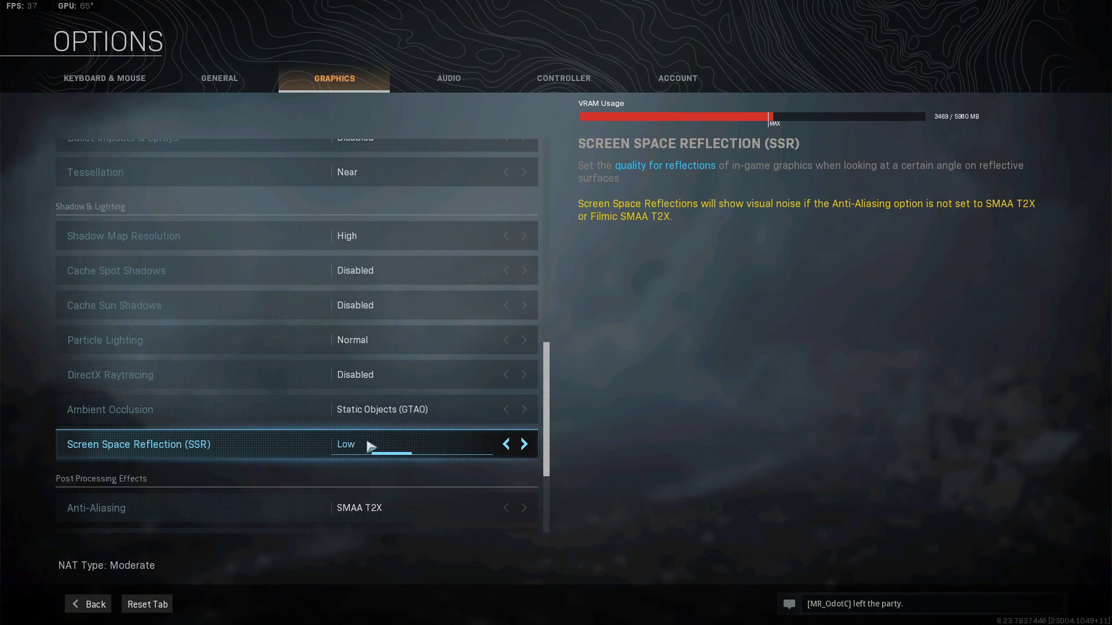
pyautogui.scroll(5, 463, 444)
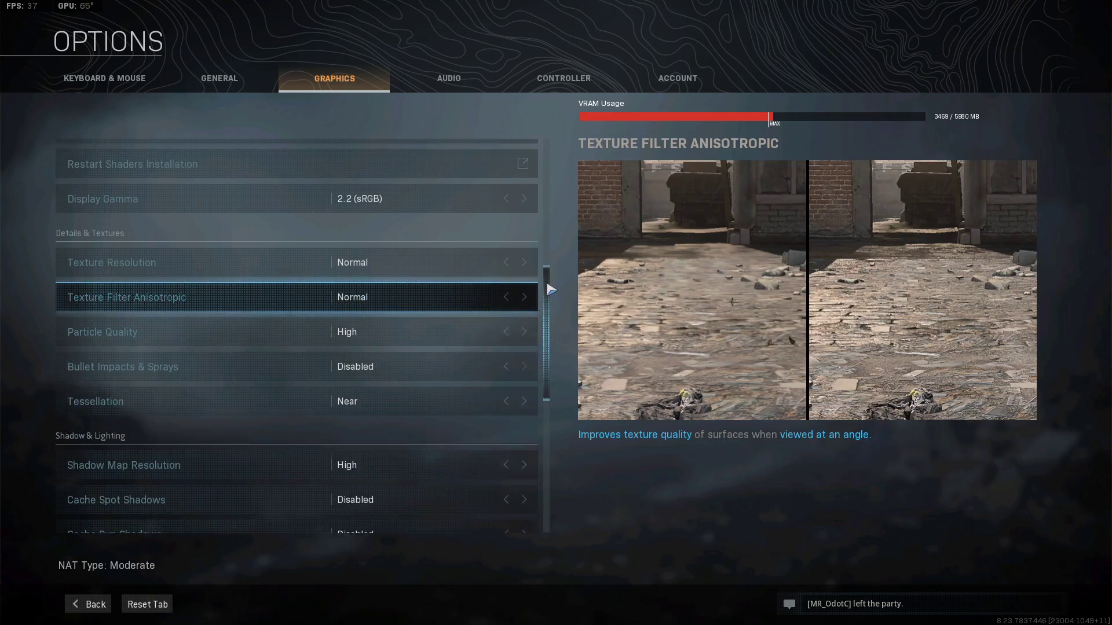
pyautogui.moveTo(550, 290); pyautogui.dragTo(546, 168)
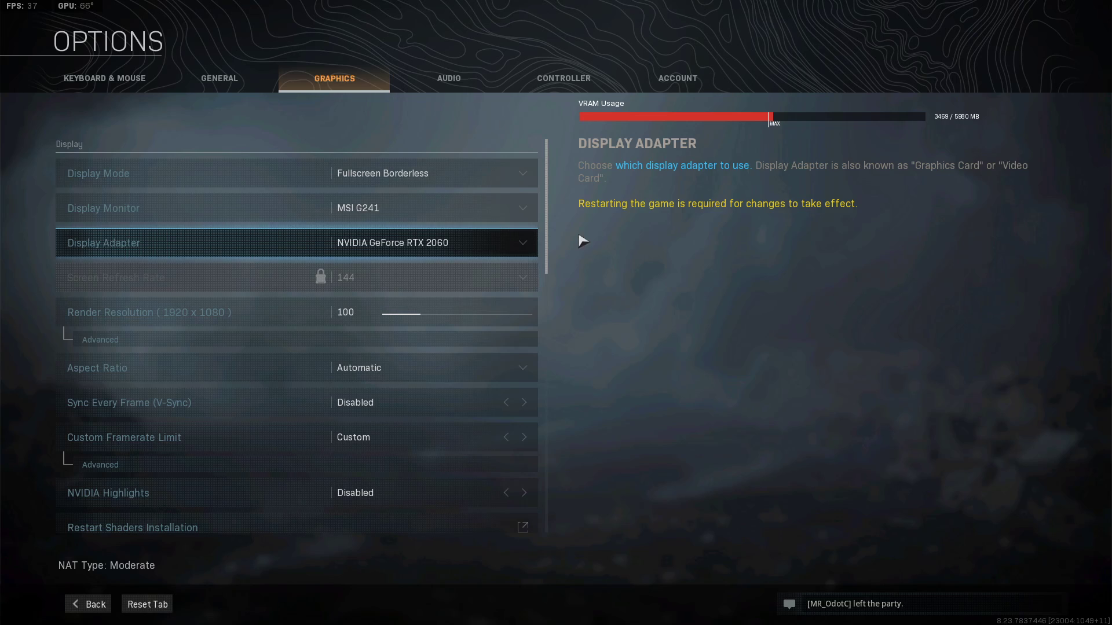
# Step: Back out of Options, reopen and leave them again, then confirm Quit to Desktop
pyautogui.click(94, 607)
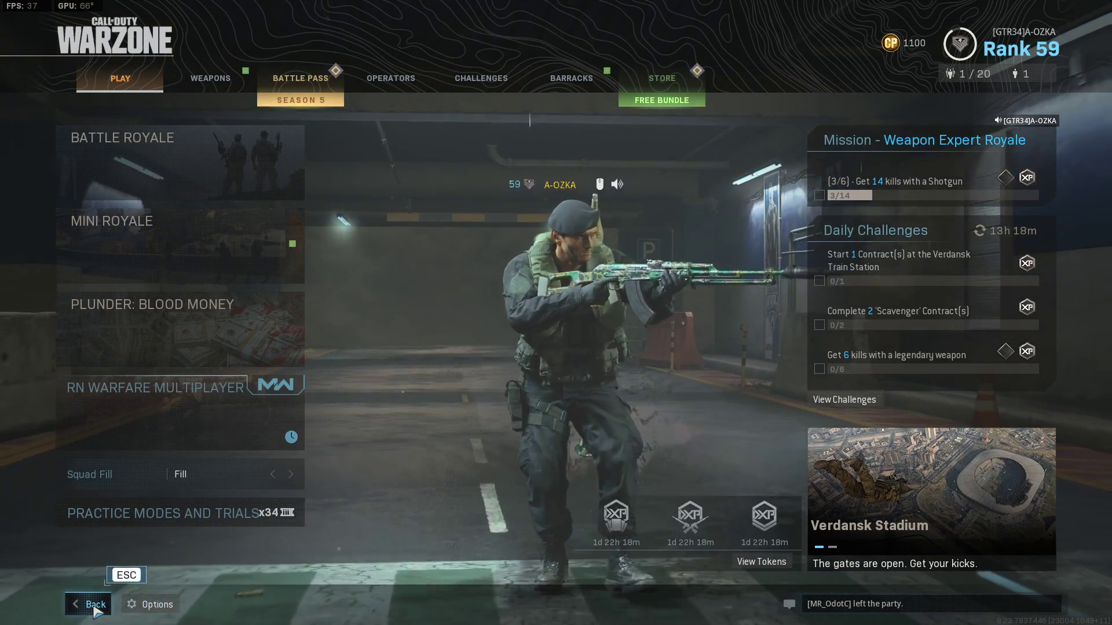
pyautogui.click(150, 605)
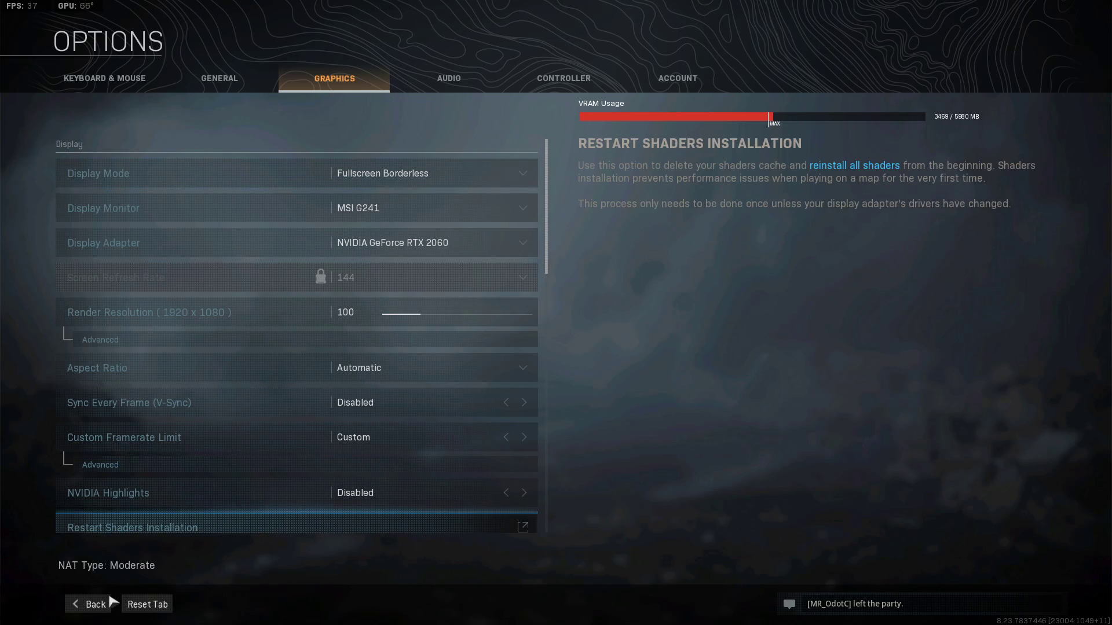
pyautogui.click(93, 605)
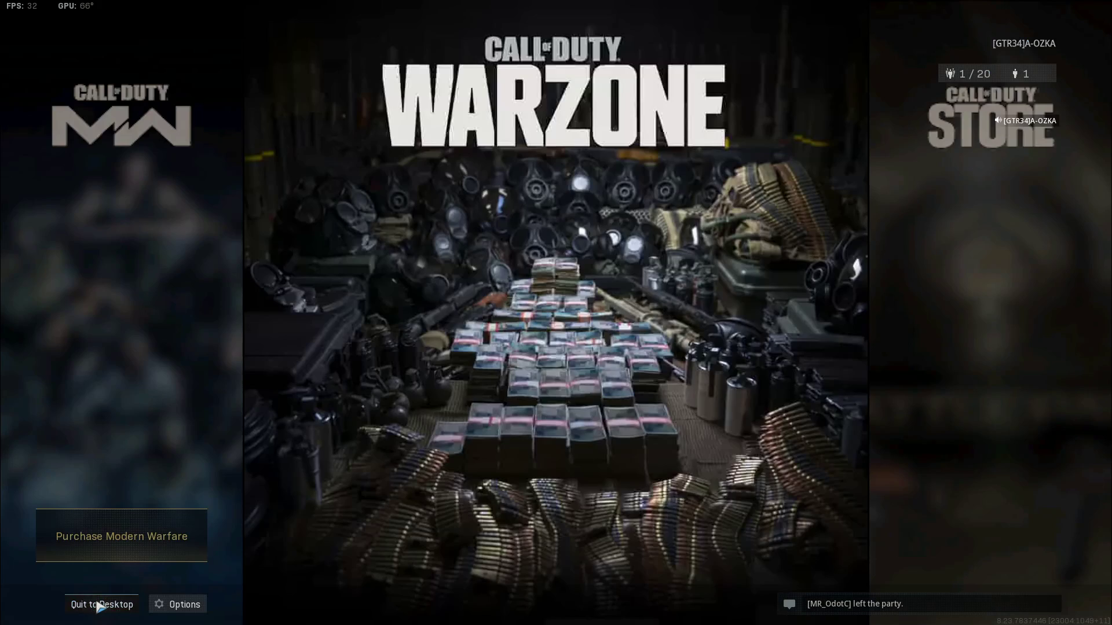
pyautogui.click(94, 604)
pyautogui.click(571, 318)
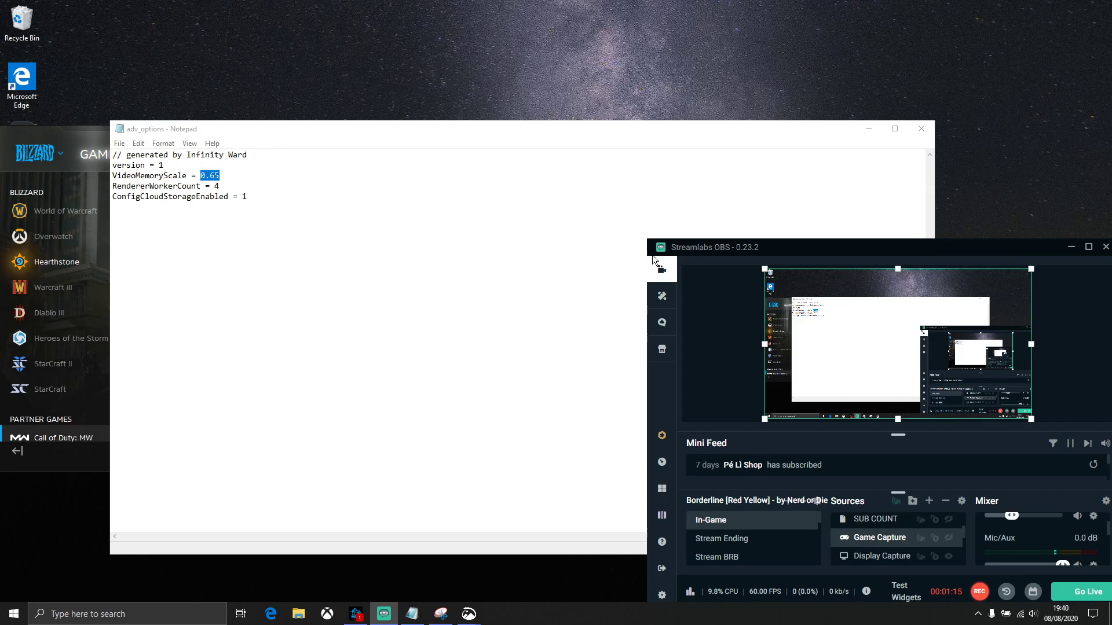
# Step: Minimize OBS, close the adv_options Notepad window and minimize Battle.net
pyautogui.click(1072, 249)
pyautogui.click(918, 130)
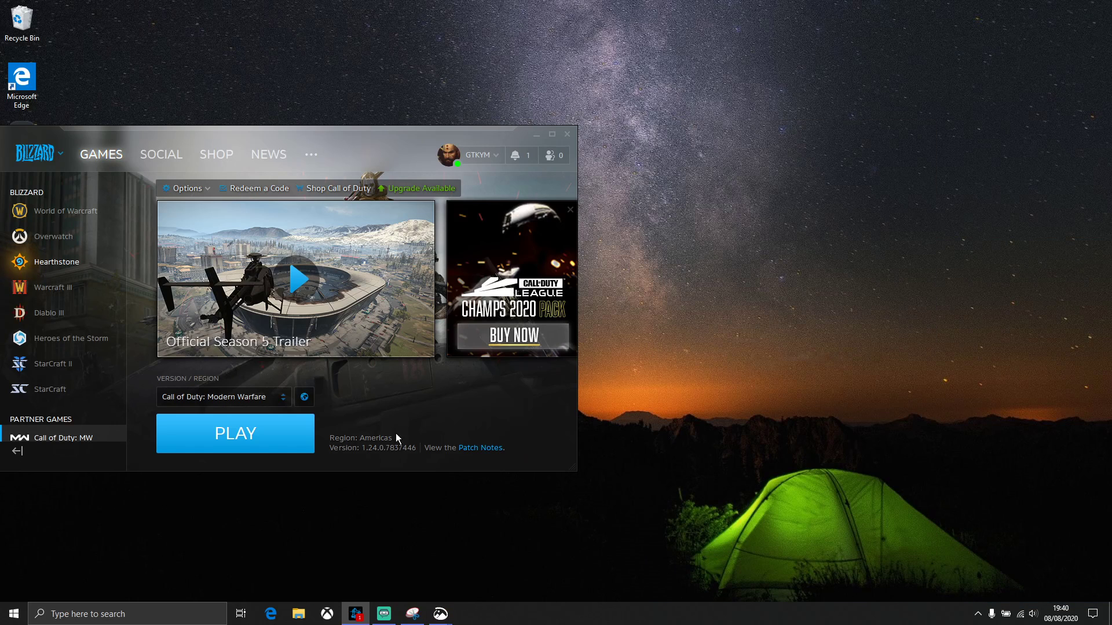
pyautogui.click(534, 140)
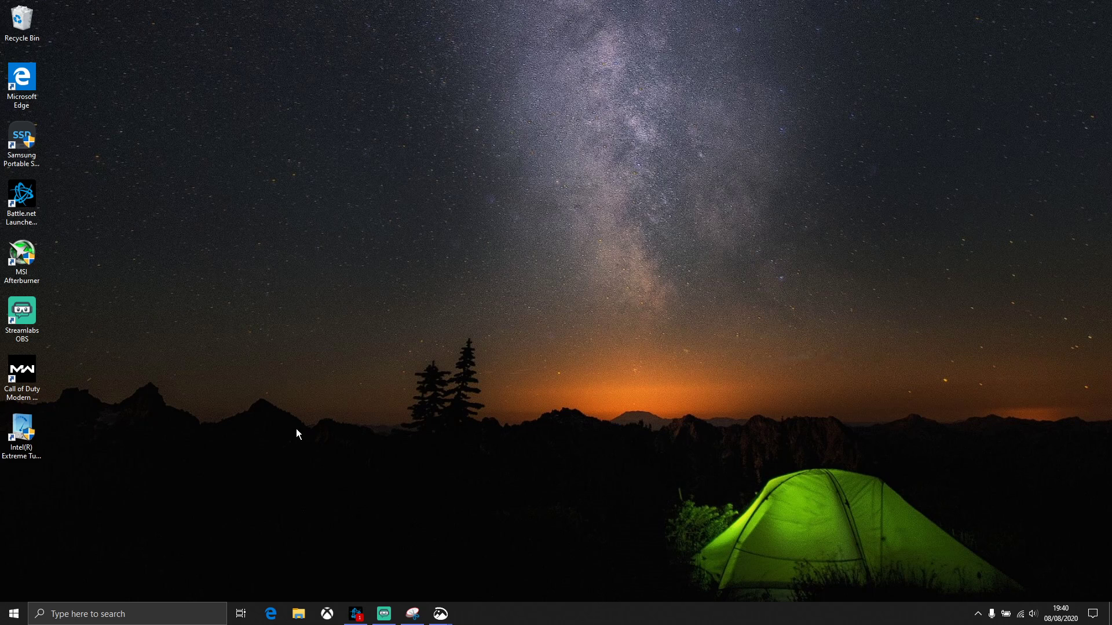
# Step: Open the Documents folder from the Start menu's left rail
pyautogui.click(3, 617)
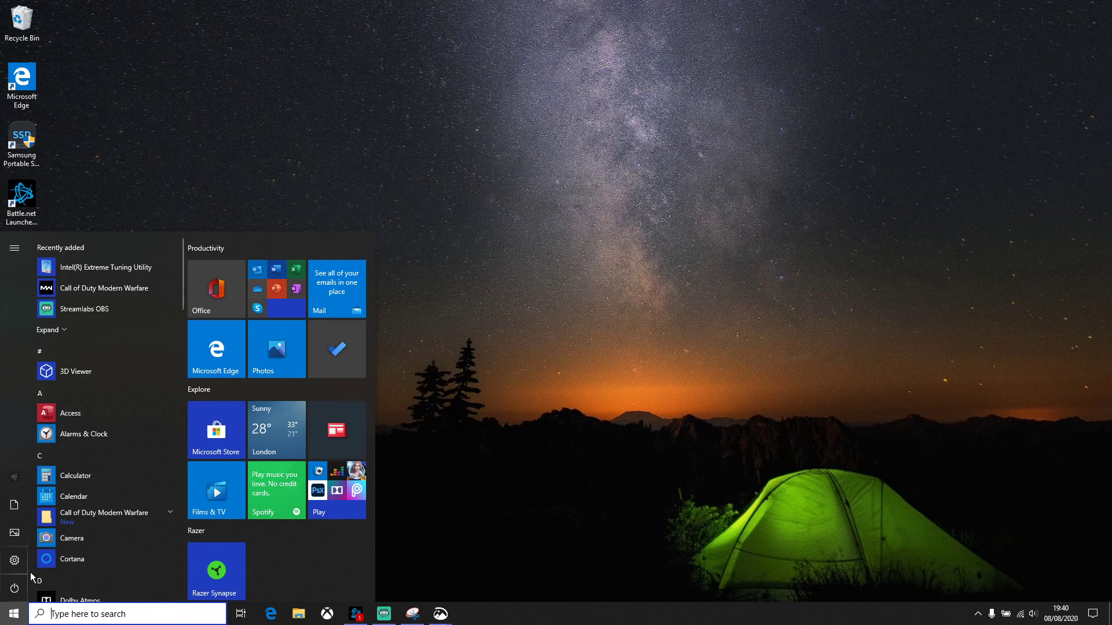
pyautogui.moveTo(15, 534)
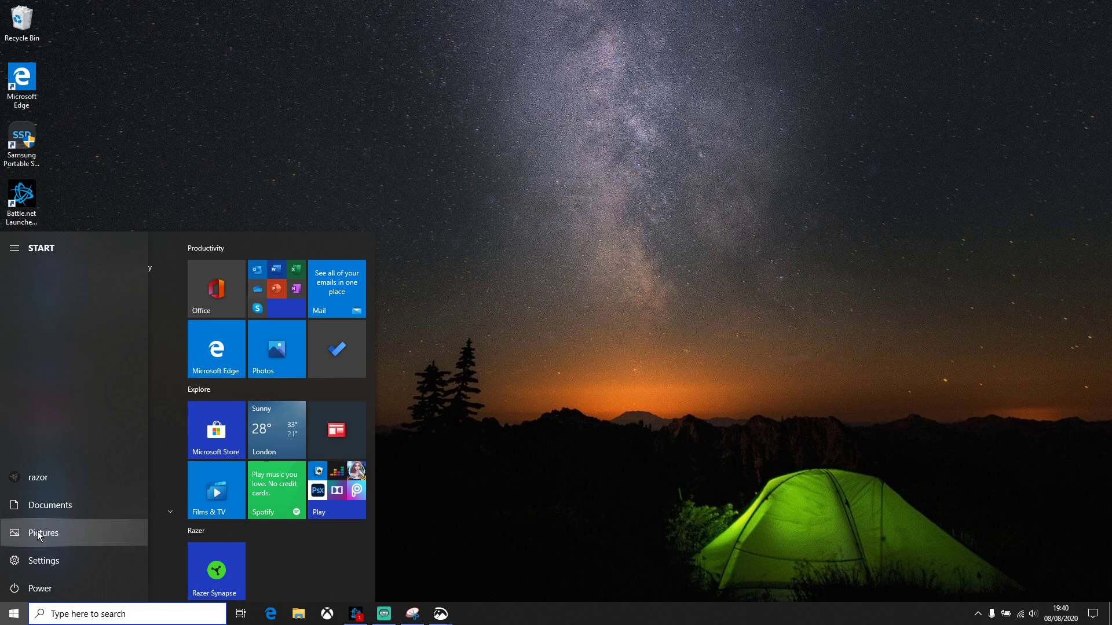
pyautogui.click(57, 506)
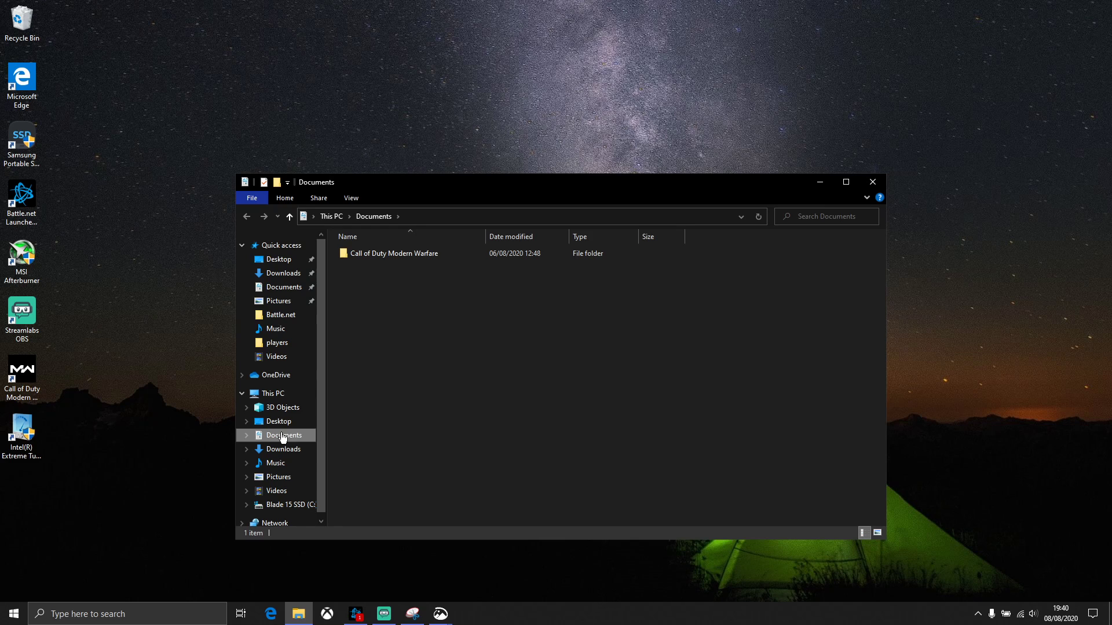
# Step: Go into Call of Duty Modern Warfare > players and open adv_options in Notepad
pyautogui.doubleClick(383, 256)
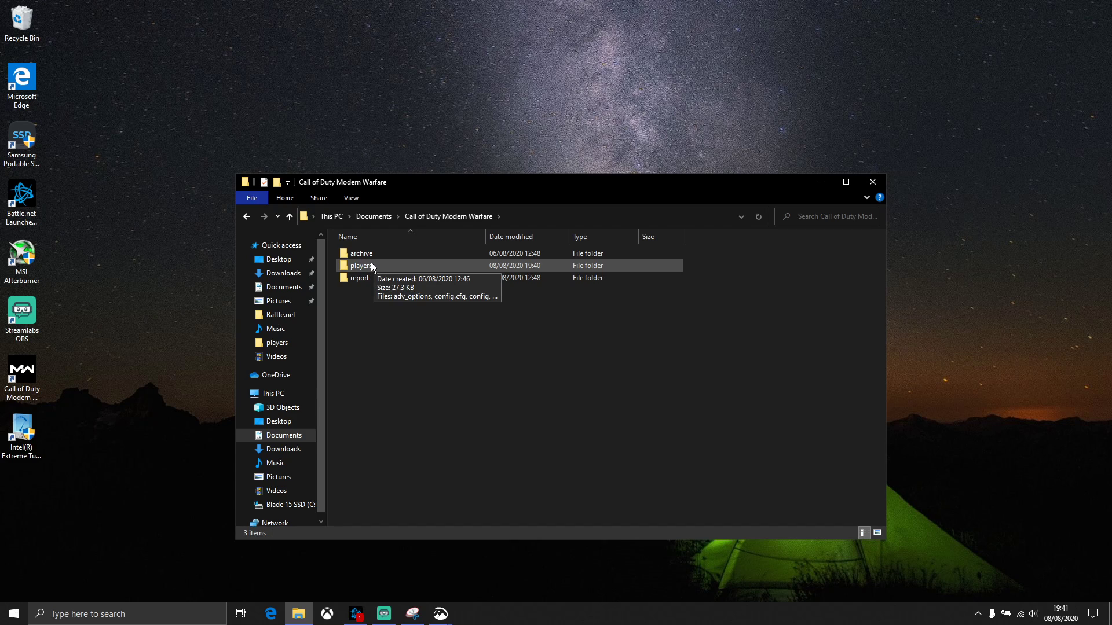
pyautogui.doubleClick(371, 265)
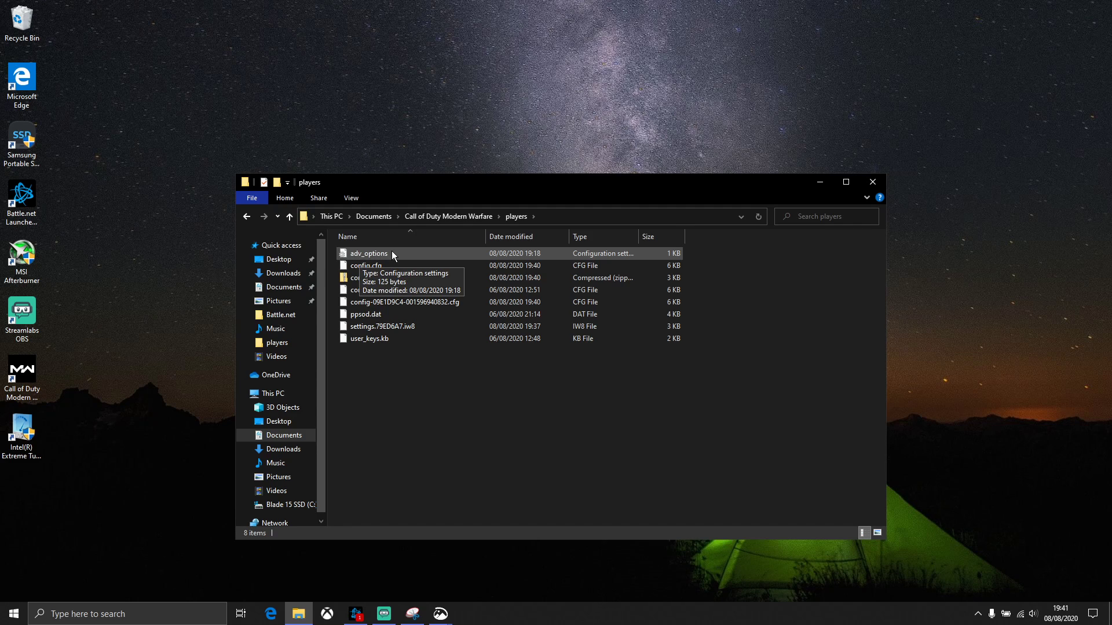
pyautogui.doubleClick(383, 255)
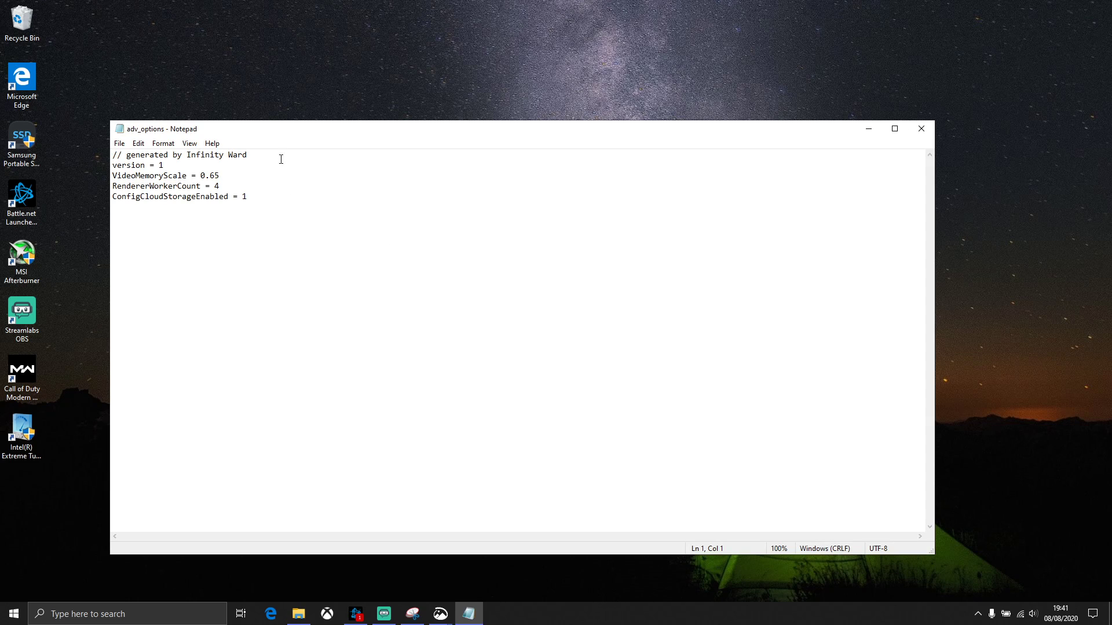
# Step: Move the Notepad window and select the VideoMemoryScale value 0.65 to replace it
pyautogui.moveTo(270, 129); pyautogui.dragTo(314, 154)
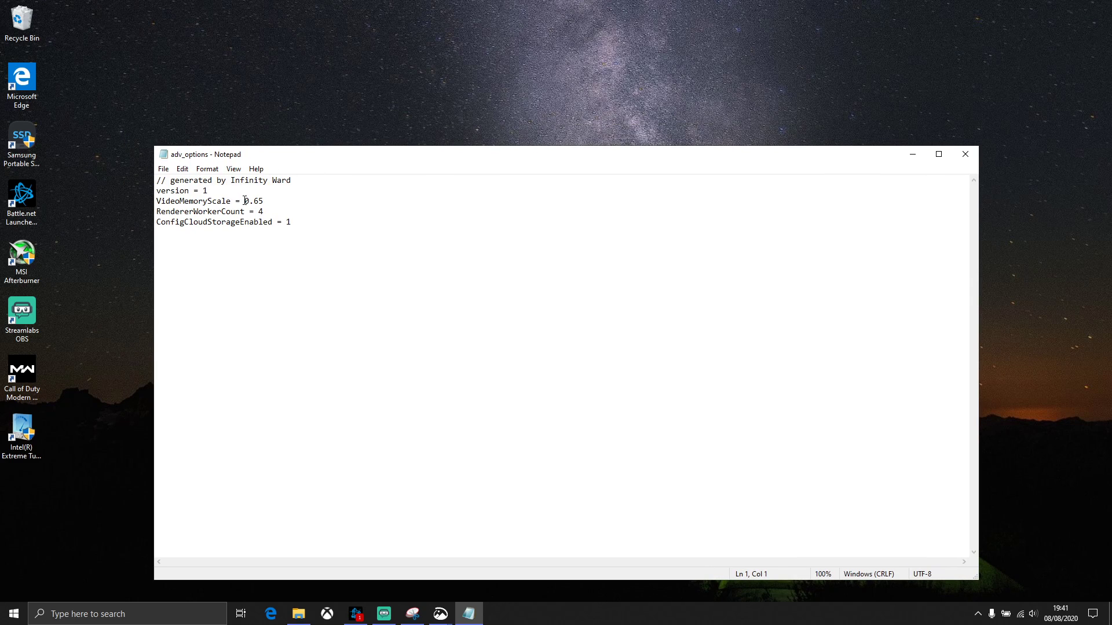
pyautogui.moveTo(245, 201); pyautogui.dragTo(261, 201)
pyautogui.moveTo(264, 202); pyautogui.dragTo(256, 203)
pyautogui.moveTo(265, 202); pyautogui.dragTo(247, 203)
pyautogui.write('1')
pyautogui.moveTo(261, 202); pyautogui.dragTo(243, 201)
pyautogui.write('1')
# Step: Start Battle.net, then return to adv_options and set VideoMemoryScale to 1.6
pyautogui.doubleClick(32, 198)
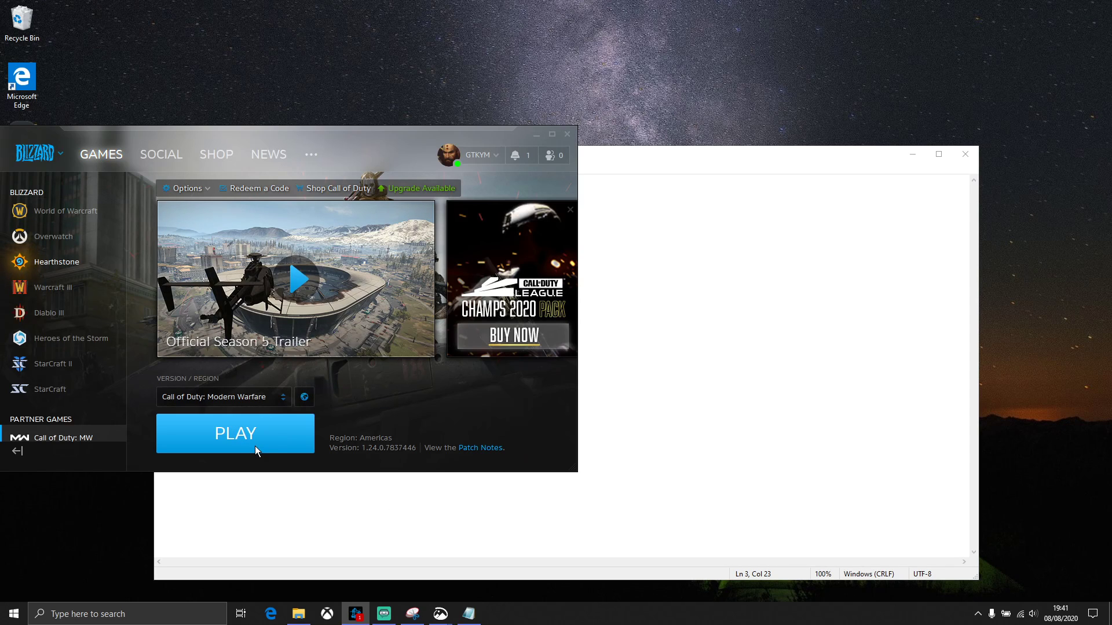
pyautogui.click(620, 154)
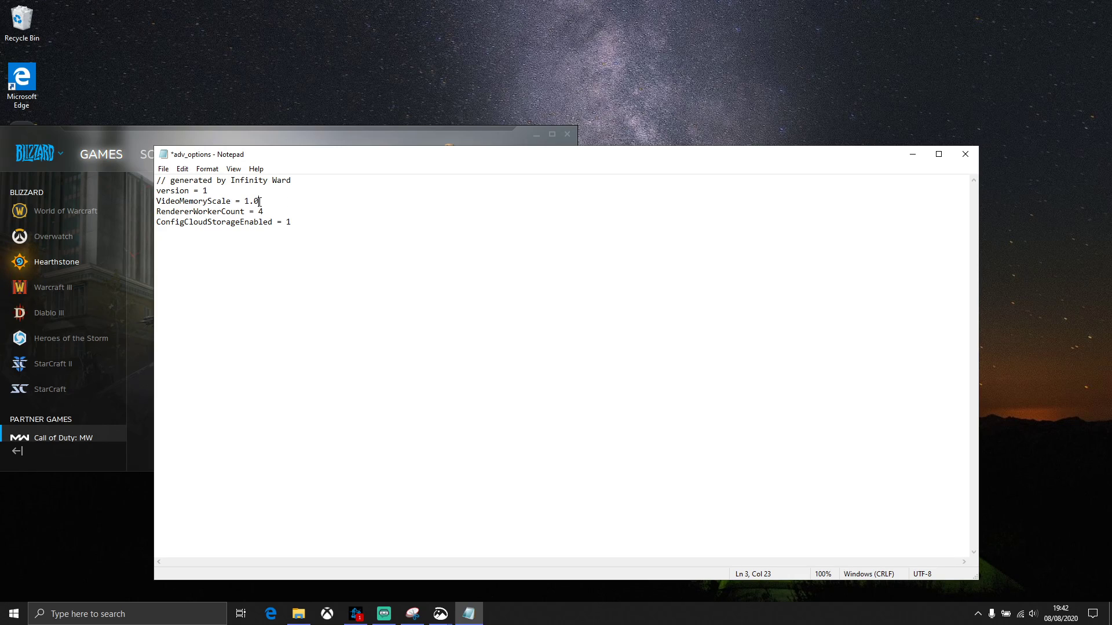
pyautogui.moveTo(260, 201); pyautogui.dragTo(244, 201)
pyautogui.write('1.6')
# Step: Save adv_options via File > Save and close Notepad
pyautogui.click(164, 170)
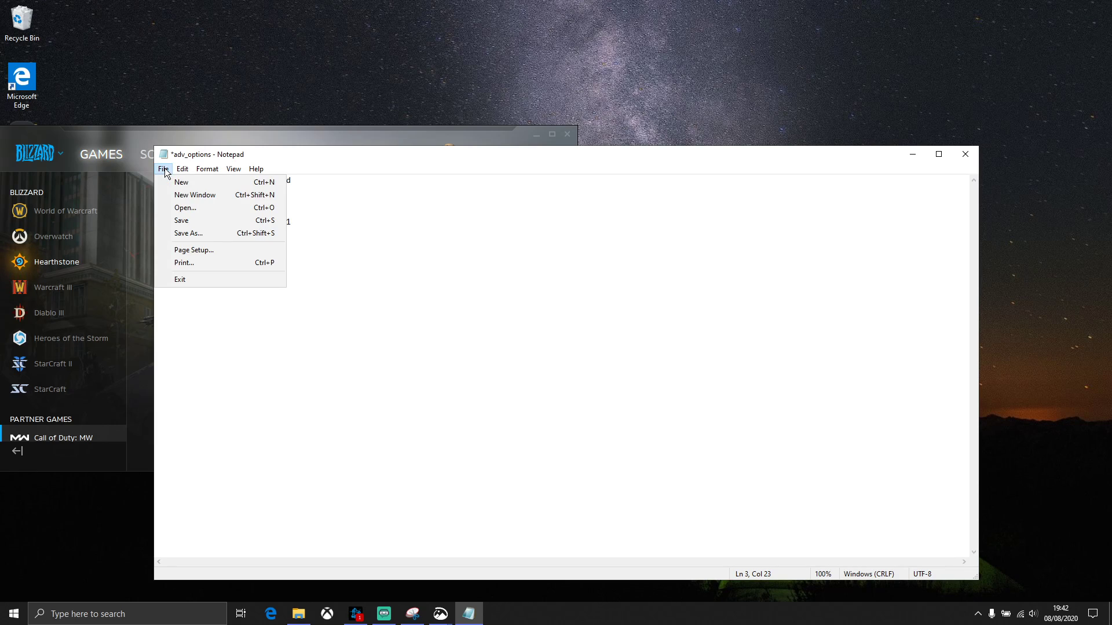
pyautogui.click(181, 221)
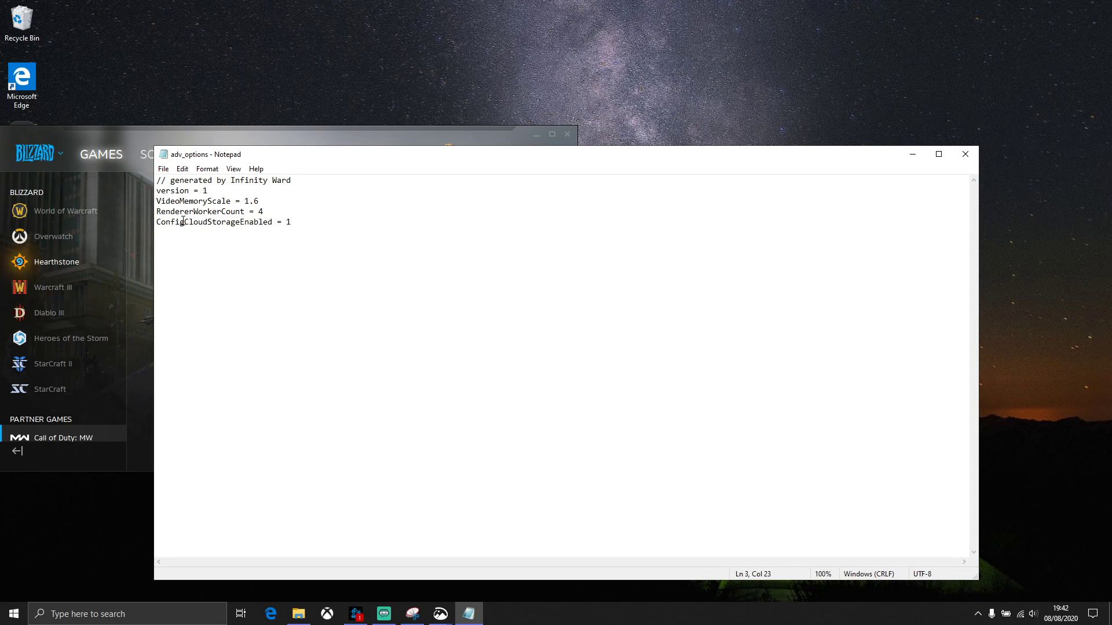
pyautogui.click(964, 156)
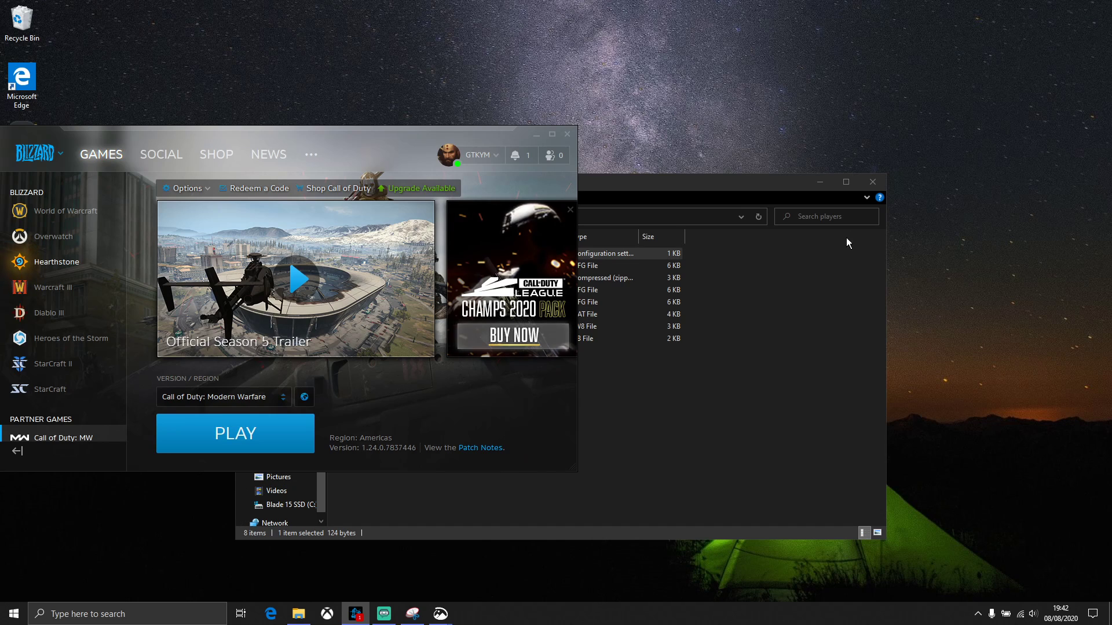
# Step: Close File Explorer and launch Call of Duty with PLAY in Battle.net
pyautogui.click(873, 181)
pyautogui.click(237, 431)
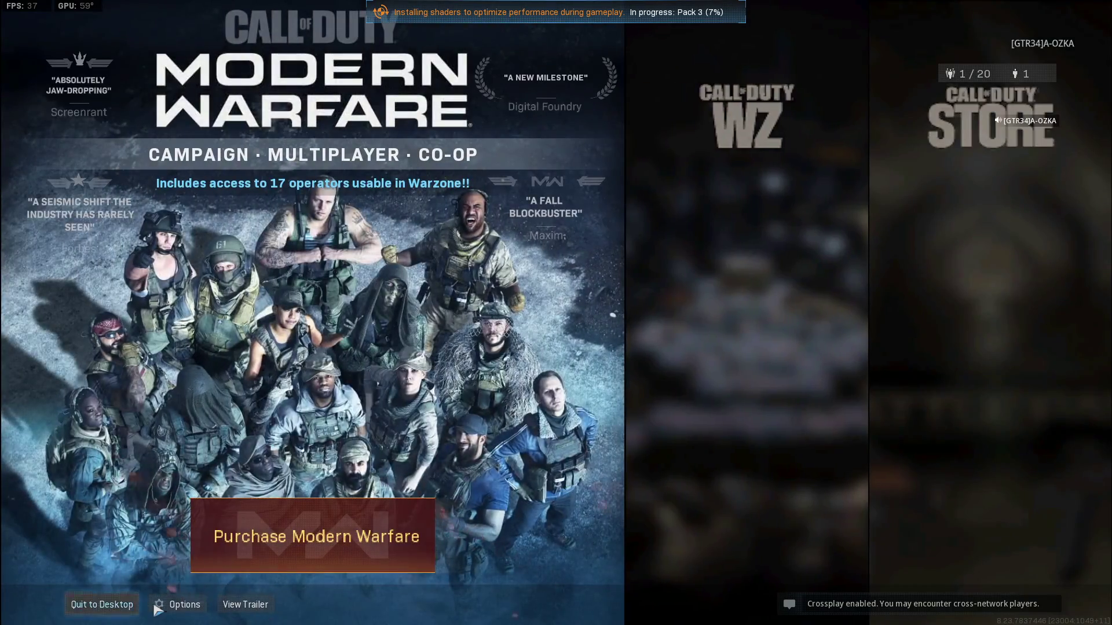
# Step: Open Options on the Graphics tab to check VRAM usage, now 2786 of 8339 MB
pyautogui.click(156, 606)
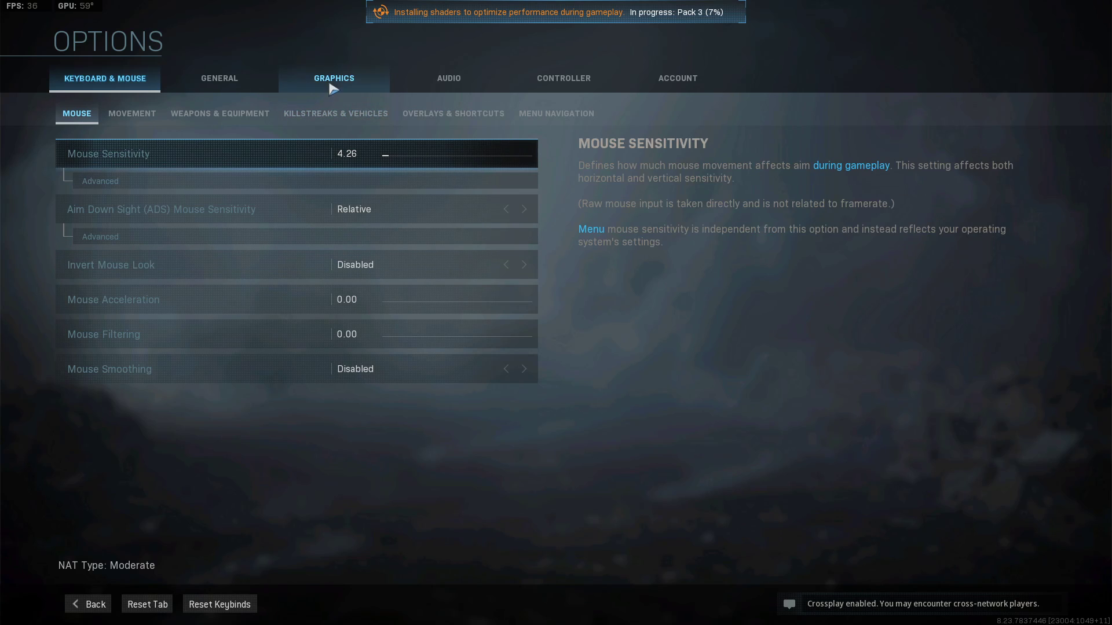
pyautogui.click(331, 87)
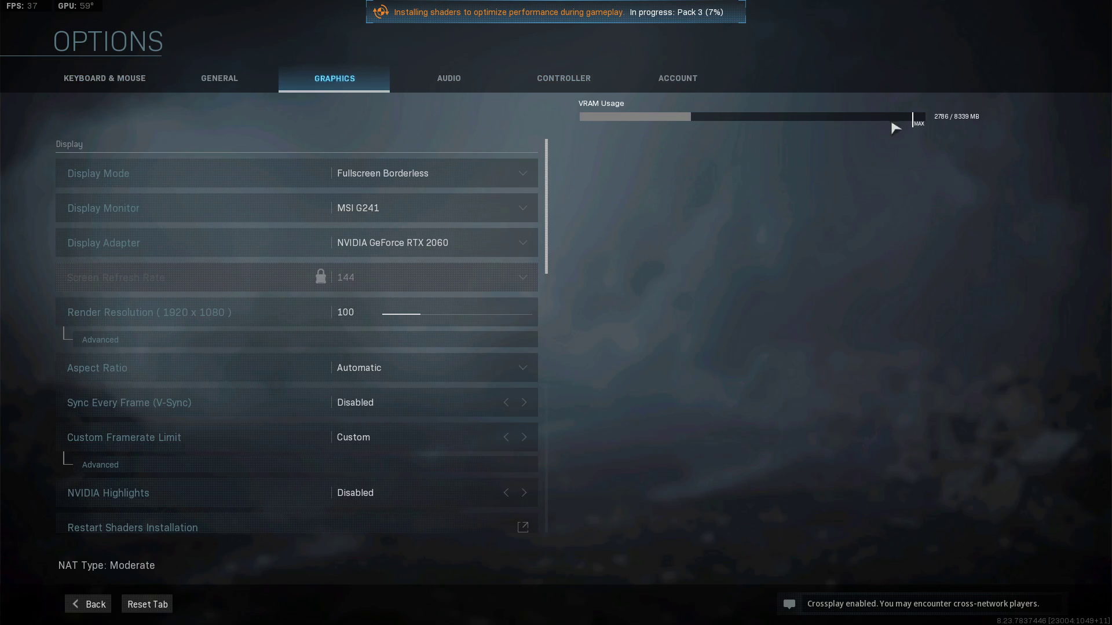